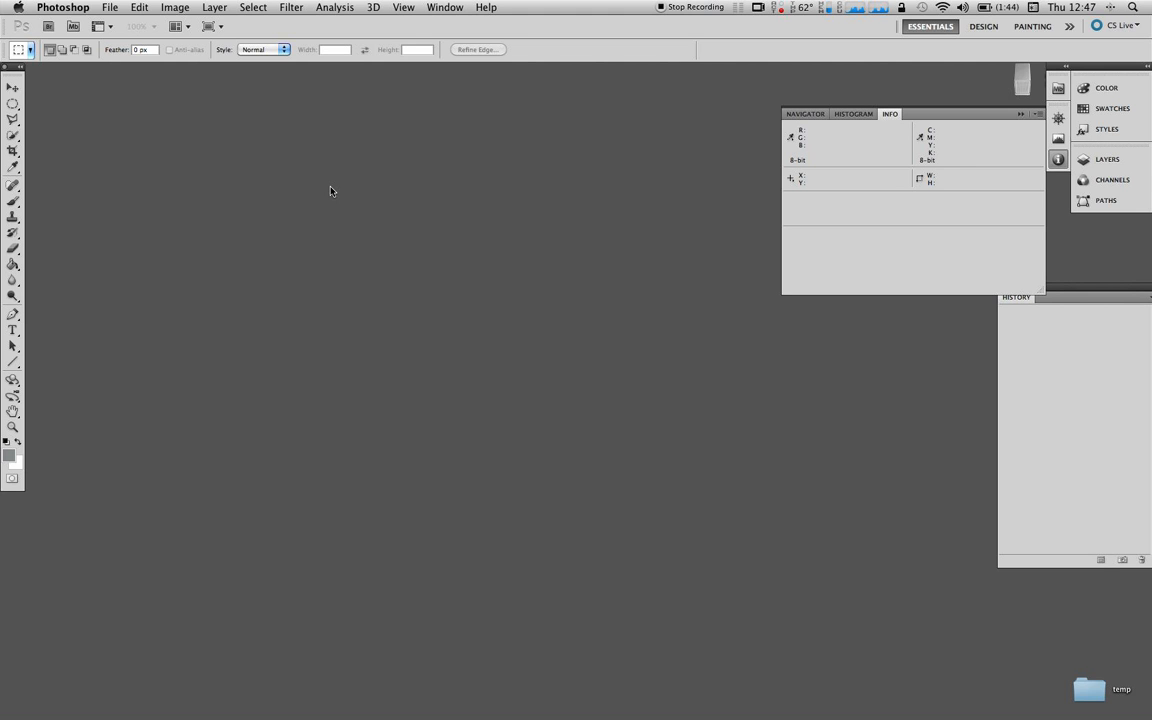
- Open the scan 004 001.tif, leaving it without a colour profile (don't color manage)
{"action": "key", "text": "super+o"}
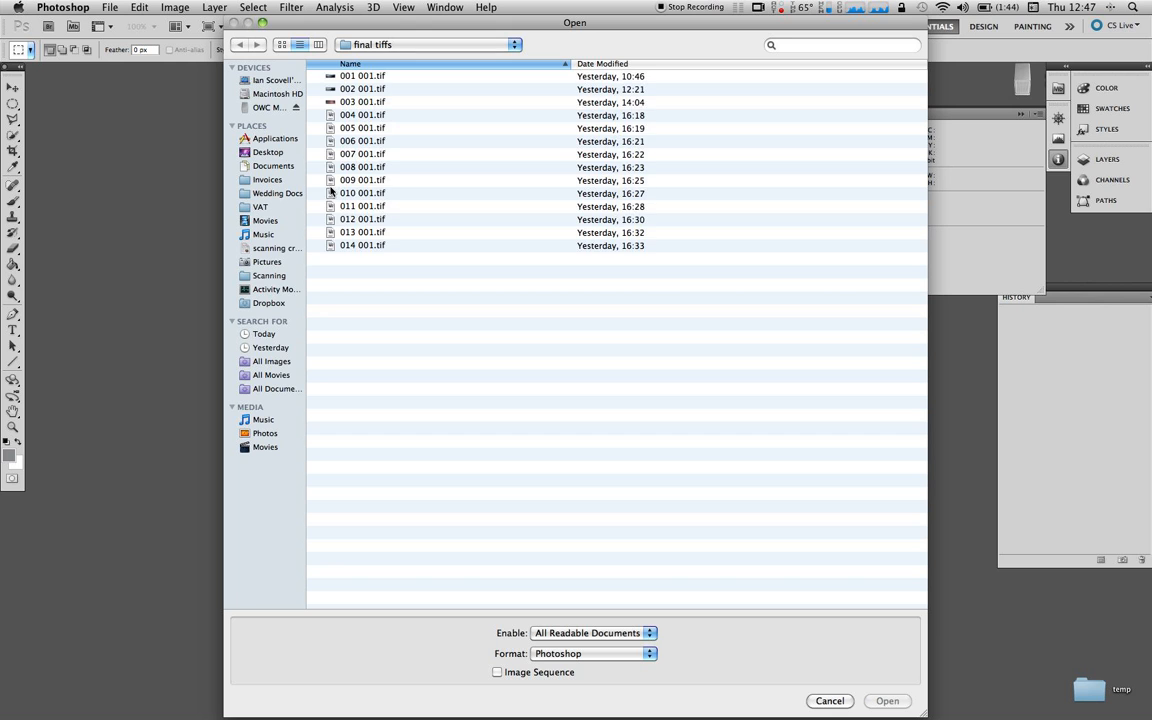
{"action": "double_click", "coordinate": [326, 103]}
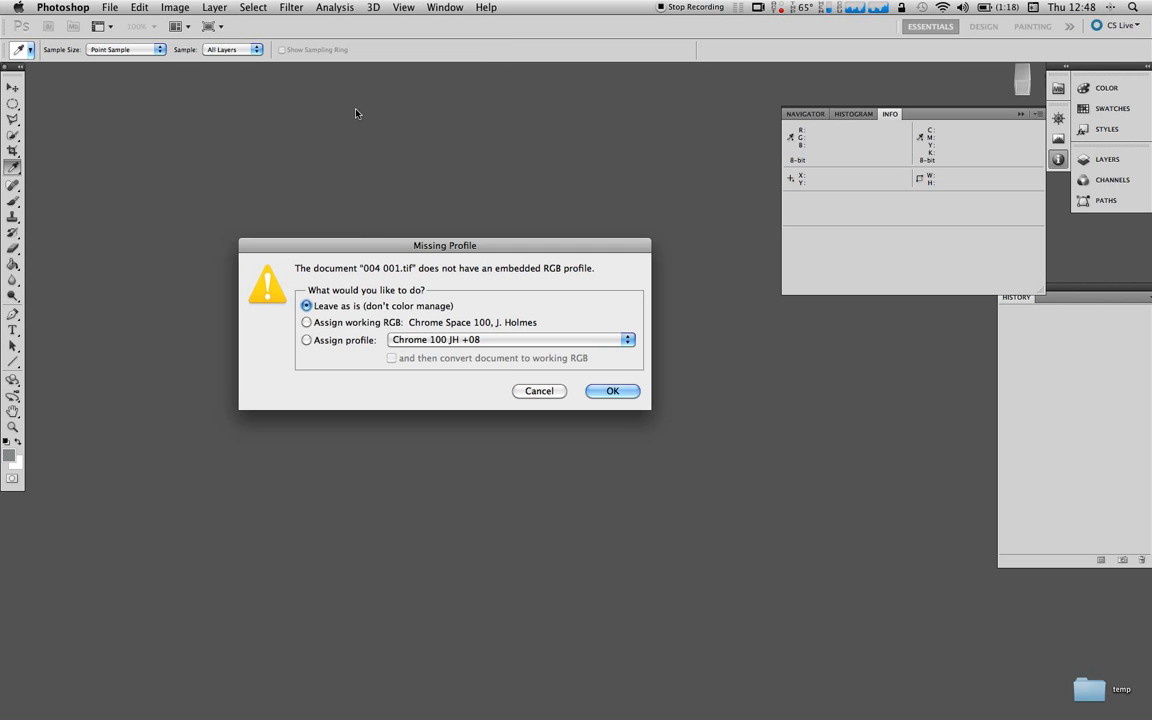
{"action": "left_click_drag", "start_coordinate": [368, 249], "coordinate": [368, 231]}
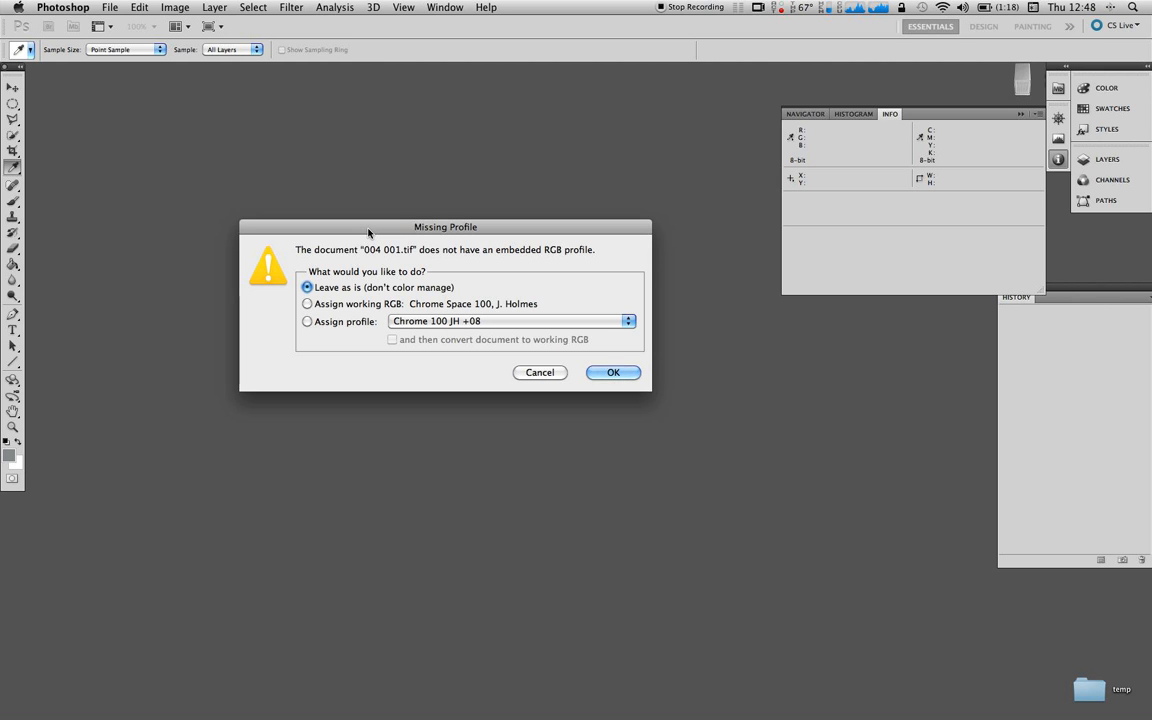
{"action": "left_click_drag", "start_coordinate": [332, 227], "coordinate": [324, 199]}
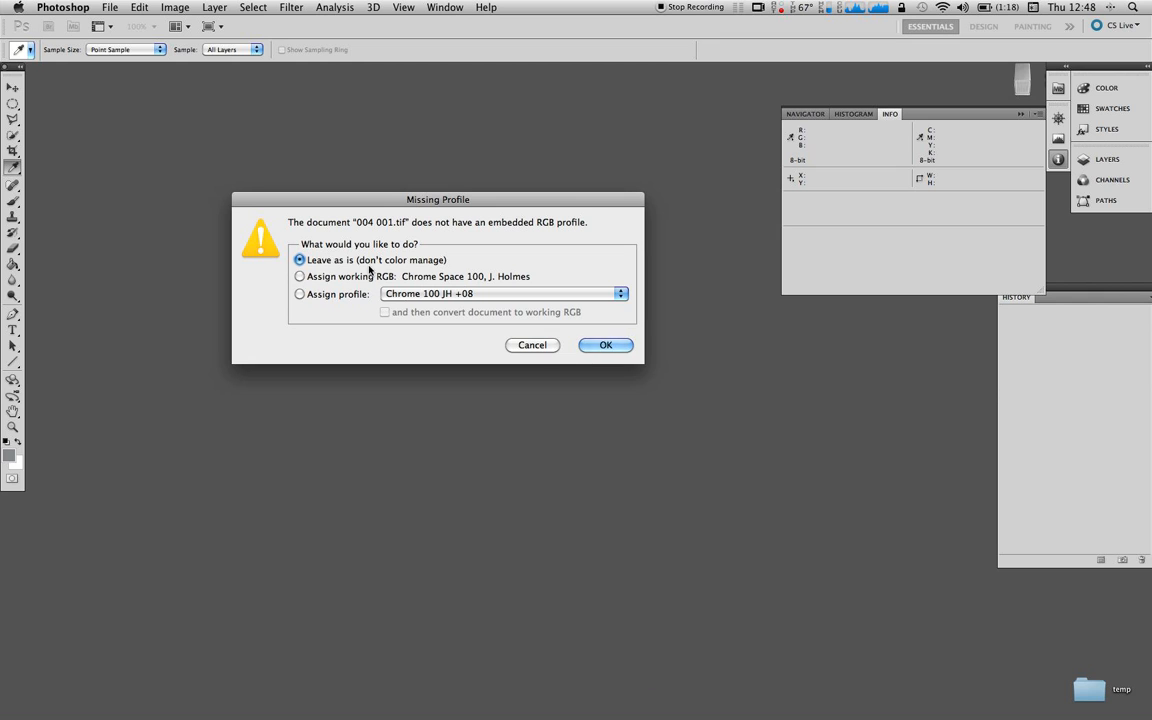
{"action": "left_click", "coordinate": [591, 343]}
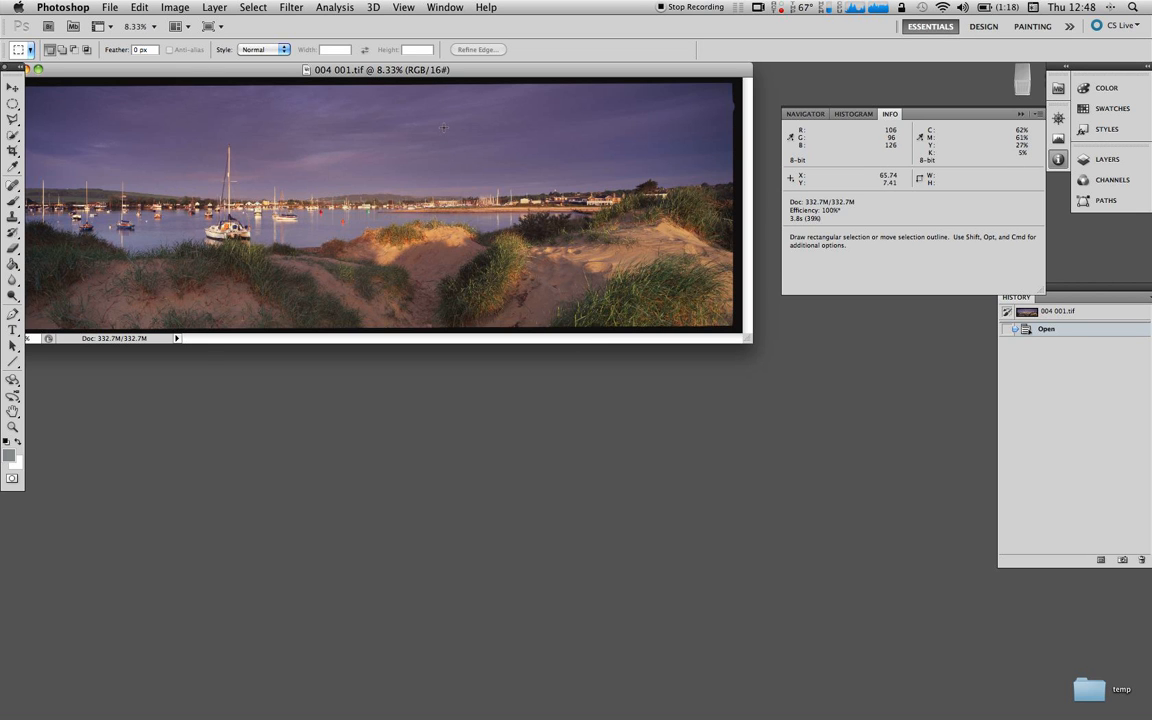
- Show the panorama in full-screen mode, slightly enlarged, and collapse the Info panel
{"action": "key", "text": "v"}
{"action": "key", "text": "f"}
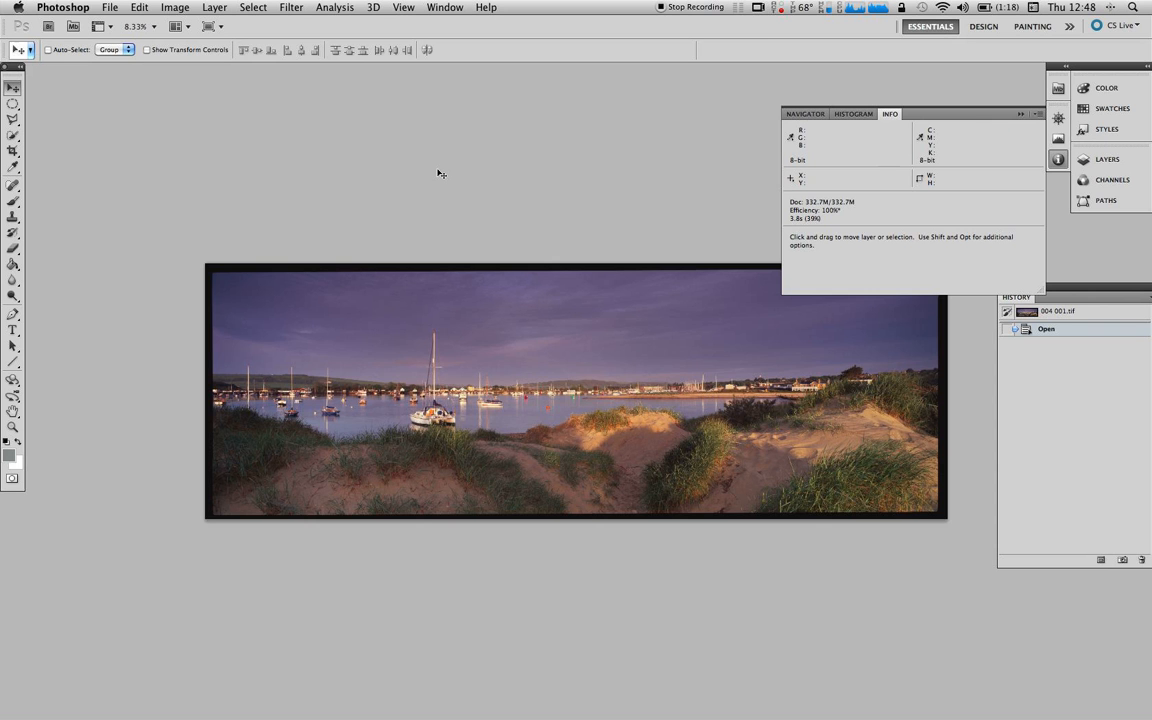
{"action": "left_click", "coordinate": [1021, 113]}
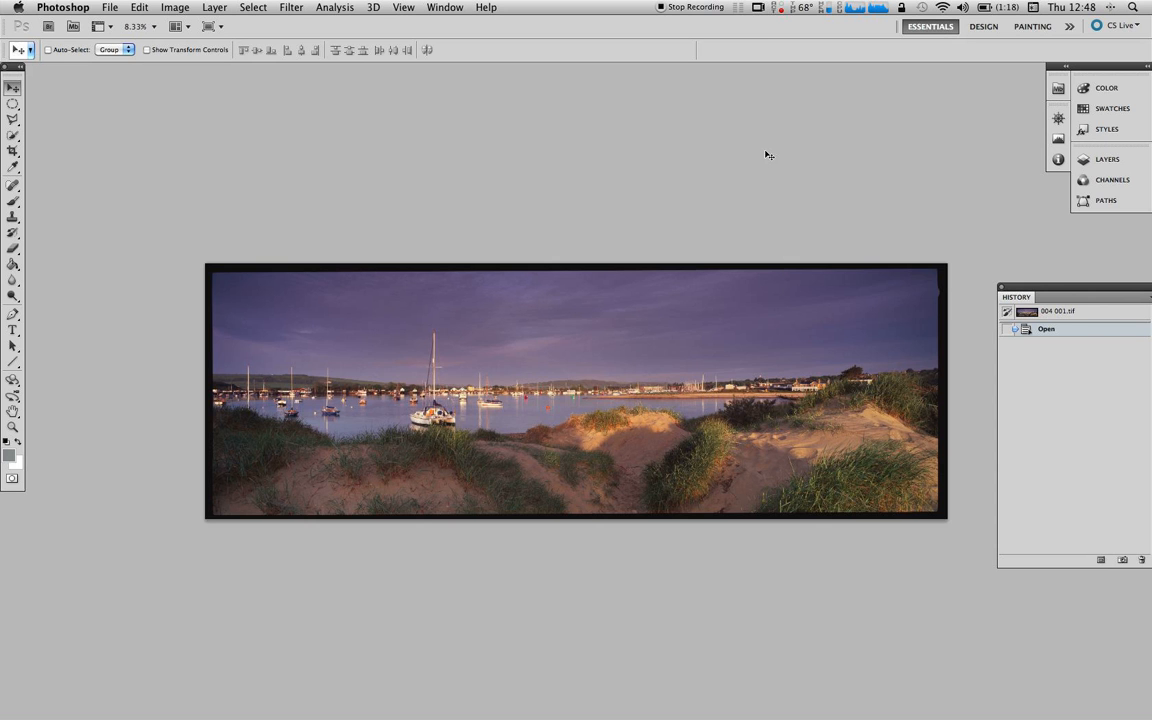
{"action": "key", "text": "super+plus"}
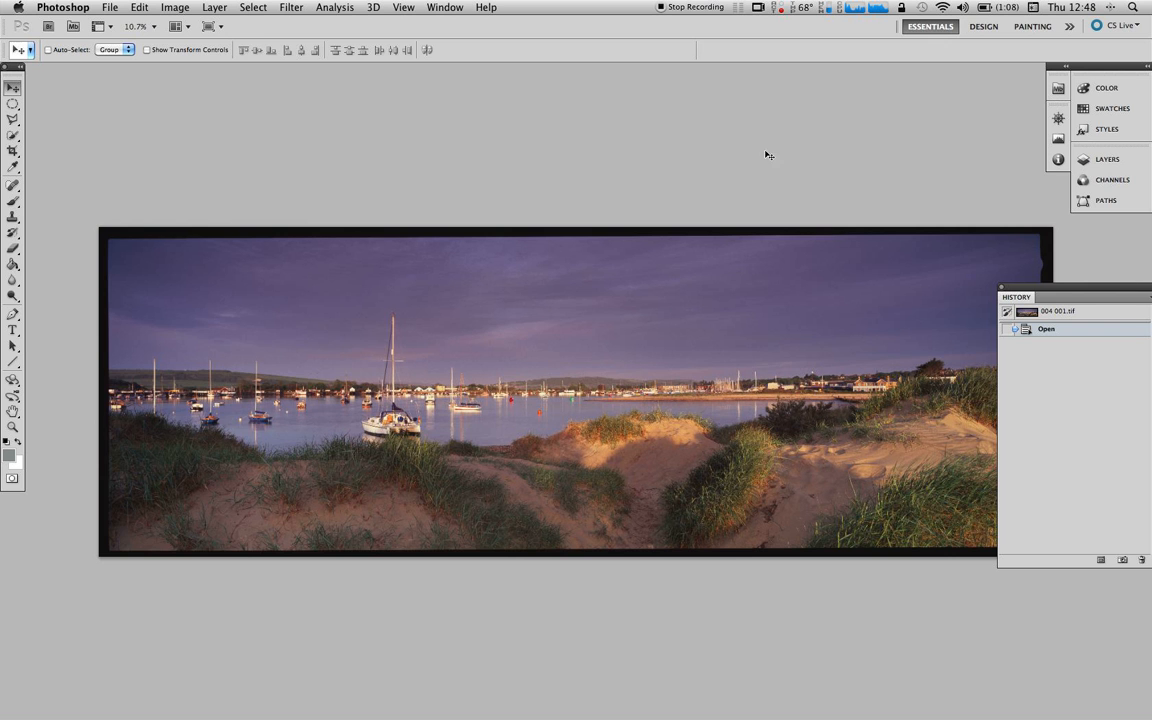
- Assign the scanner profile im949_+12 to the image, comparing the preview on and off before accepting
{"action": "left_click", "coordinate": [124, 8]}
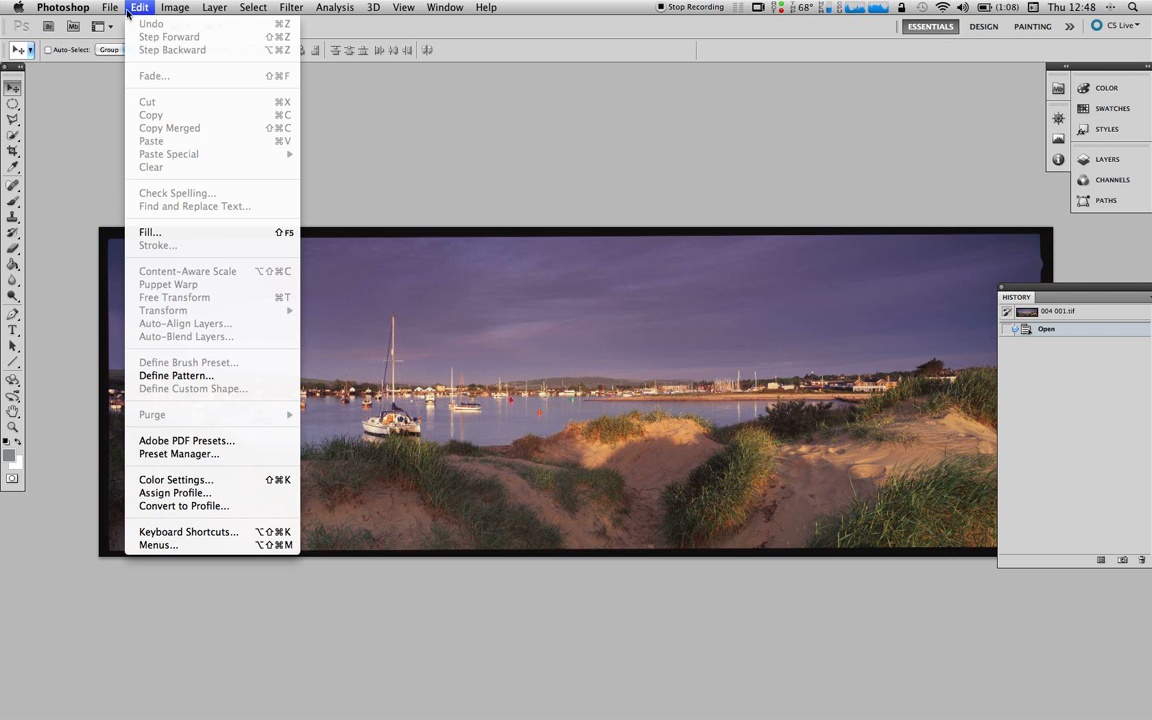
{"action": "key", "text": "Escape"}
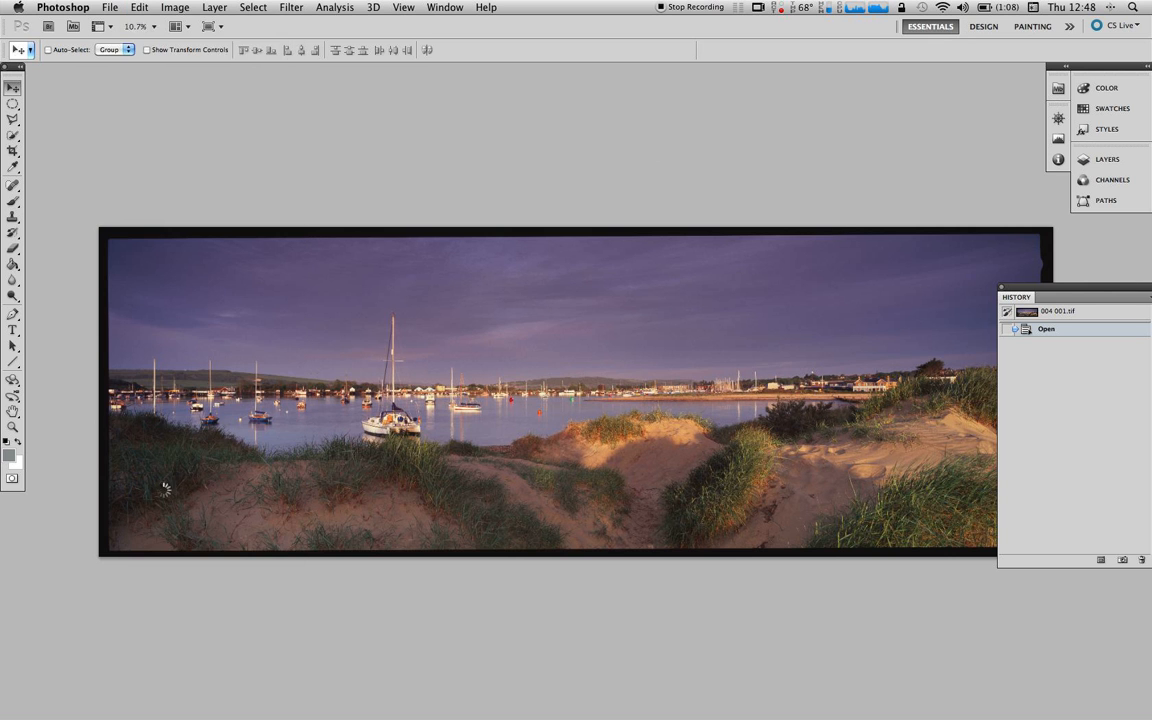
{"action": "key", "text": "i"}
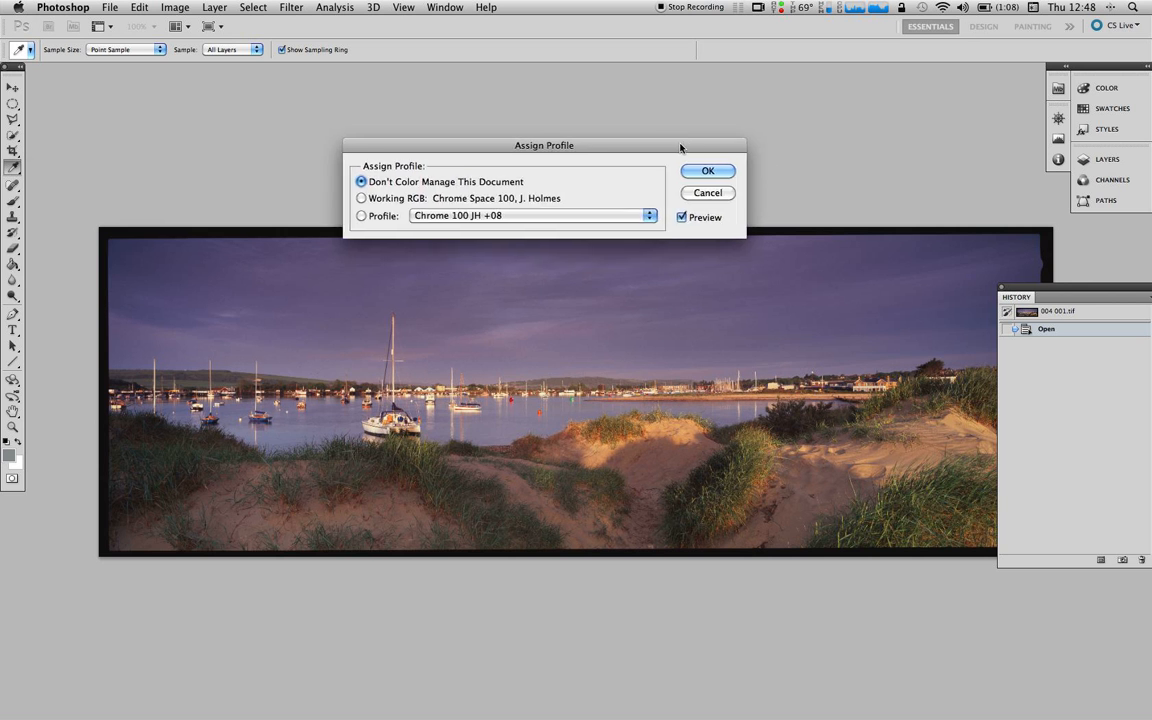
{"action": "left_click", "coordinate": [461, 171]}
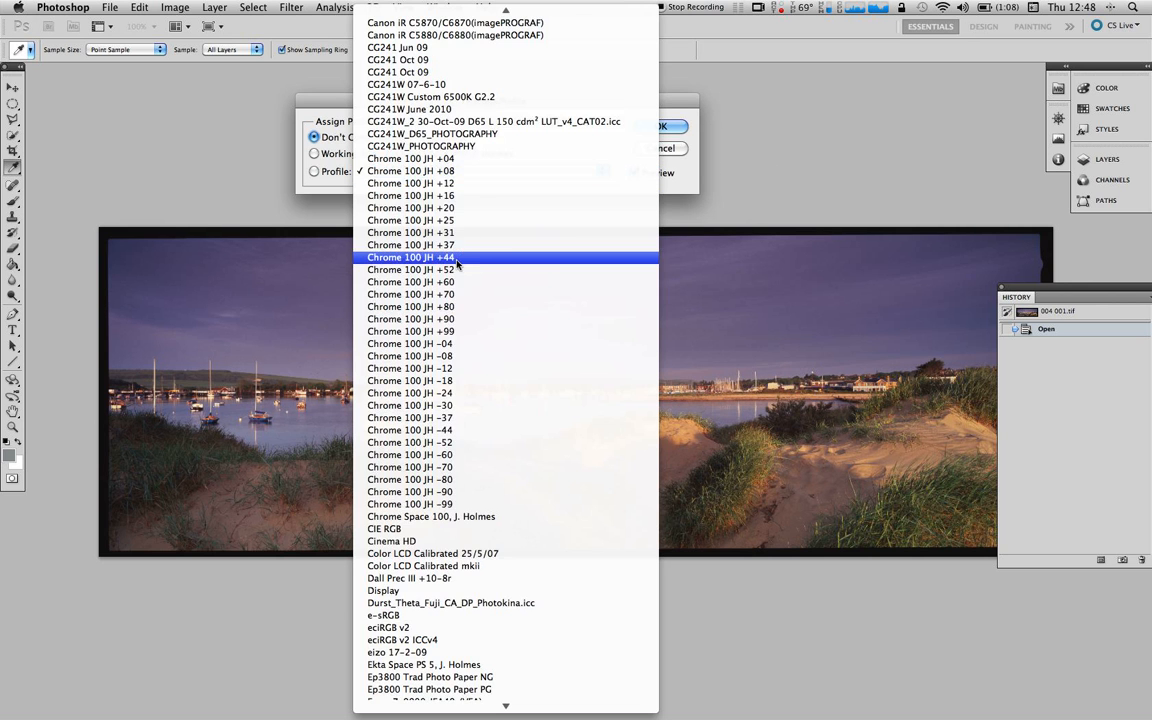
{"action": "scroll", "coordinate": [457, 258], "scroll_direction": "down", "scroll_amount": 5}
{"action": "scroll", "coordinate": [420, 330], "scroll_direction": "down", "scroll_amount": 2}
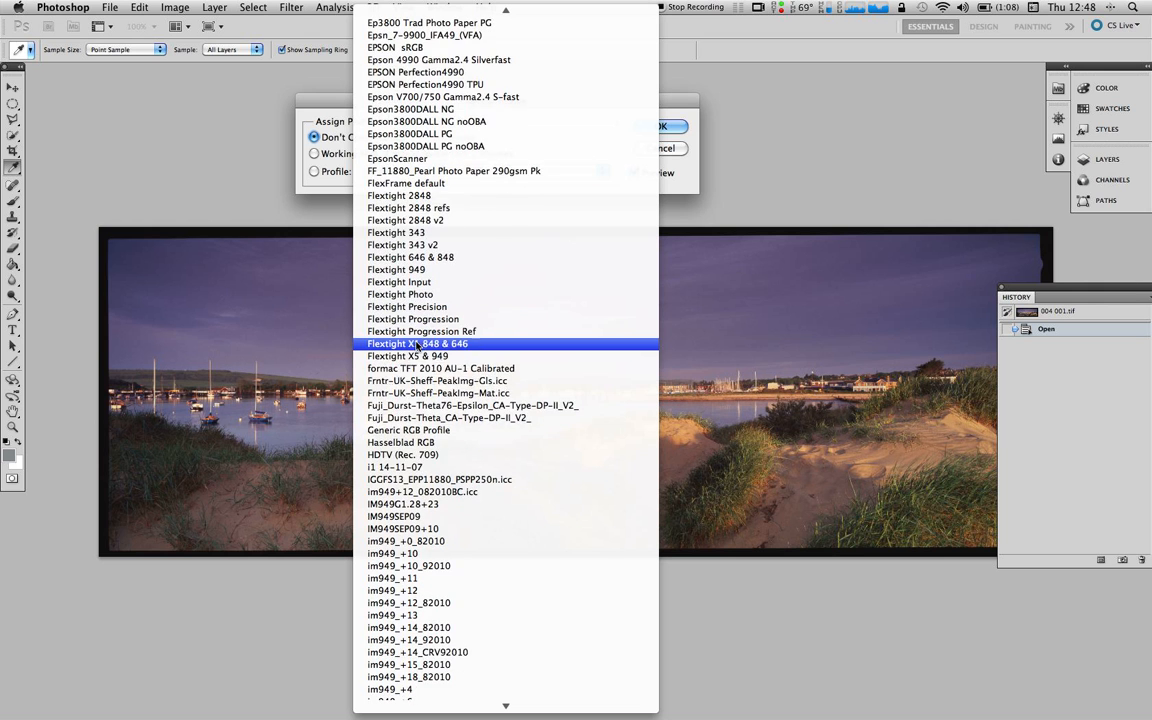
{"action": "scroll", "coordinate": [405, 445], "scroll_direction": "down", "scroll_amount": 1}
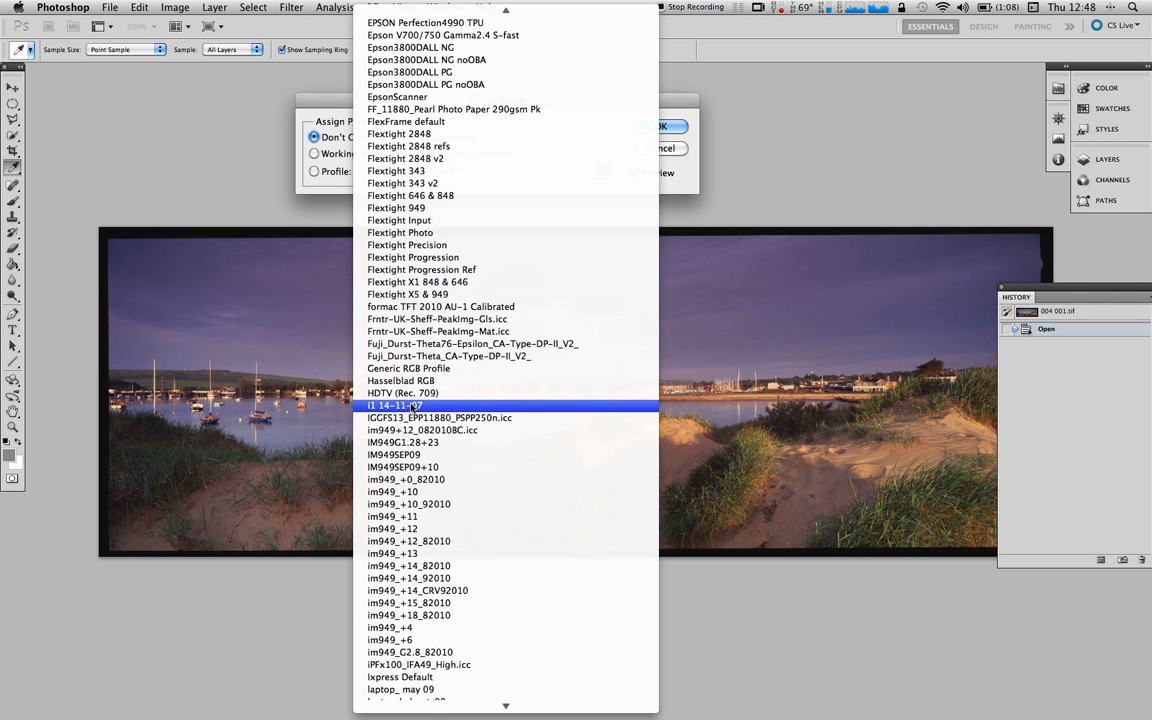
{"action": "left_click", "coordinate": [407, 530]}
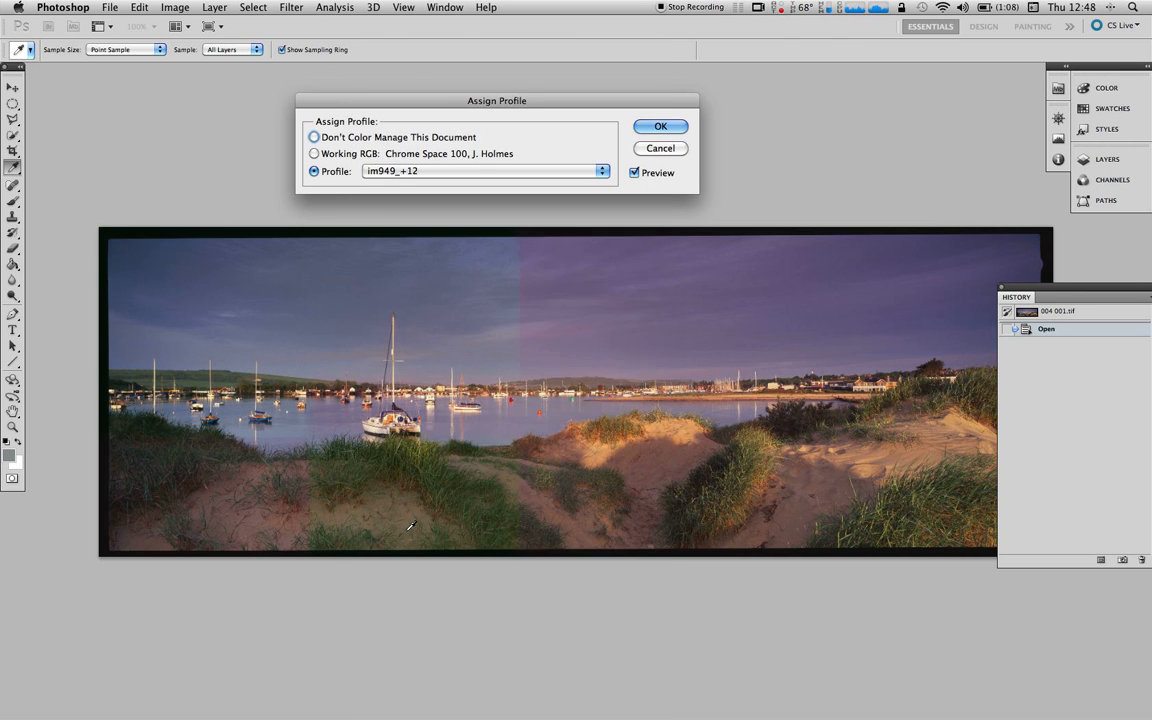
{"action": "left_click", "coordinate": [634, 173]}
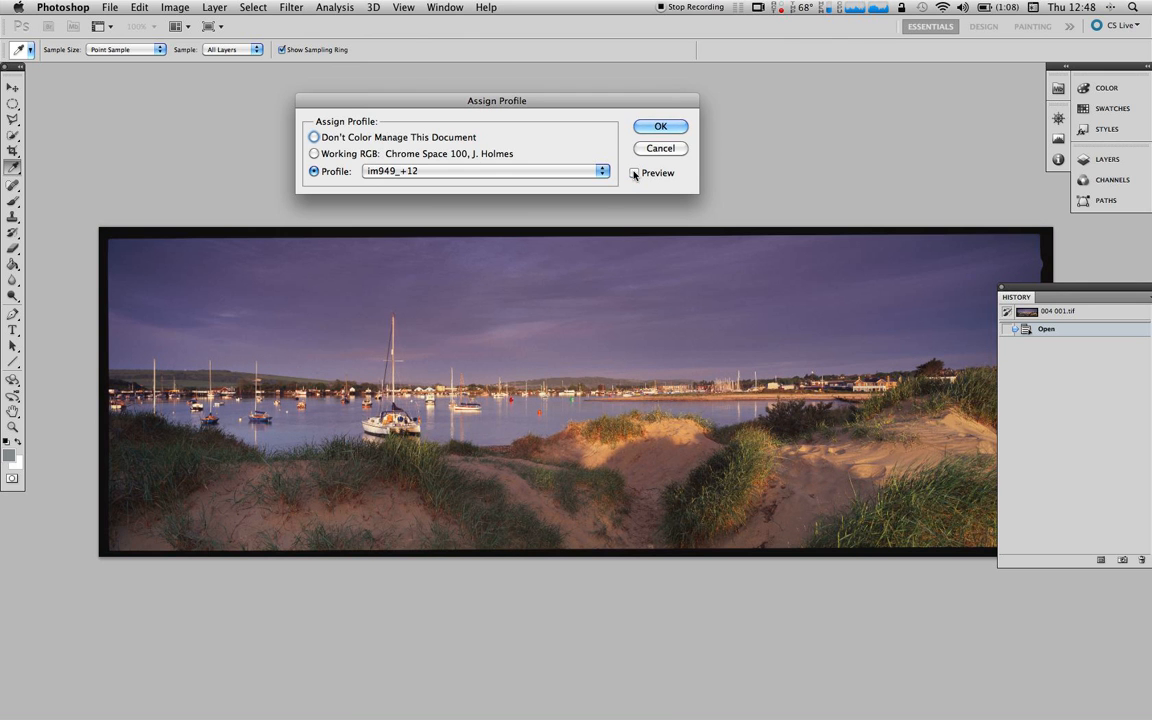
{"action": "left_click", "coordinate": [634, 173]}
{"action": "left_click", "coordinate": [662, 130]}
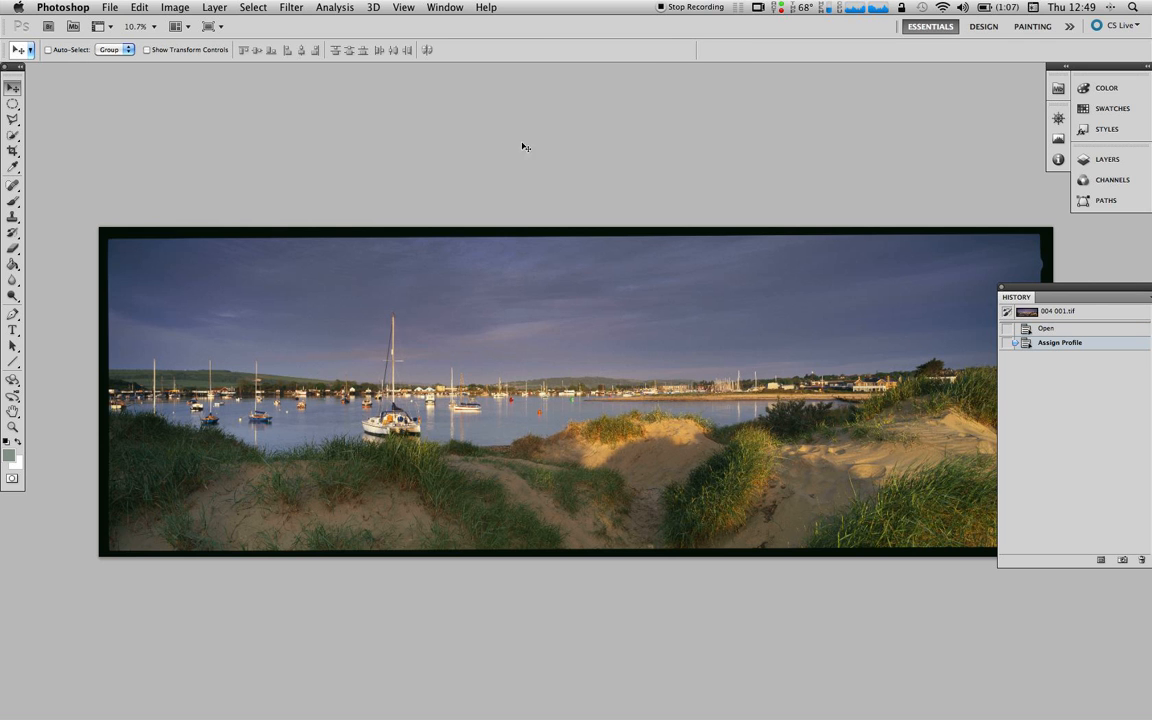
- Convert the image to the working RGB profile Chrome Space 100, J. Holmes, with Perceptual intent and black point compensation
{"action": "left_click", "coordinate": [136, 8]}
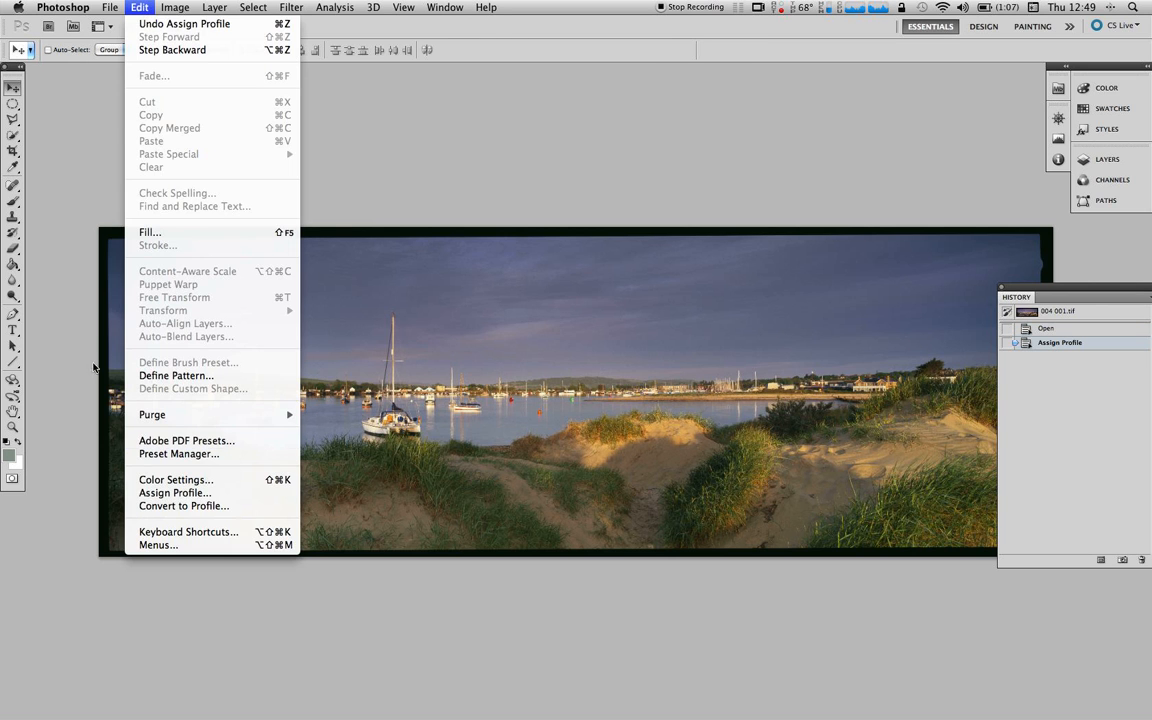
{"action": "left_click", "coordinate": [158, 506]}
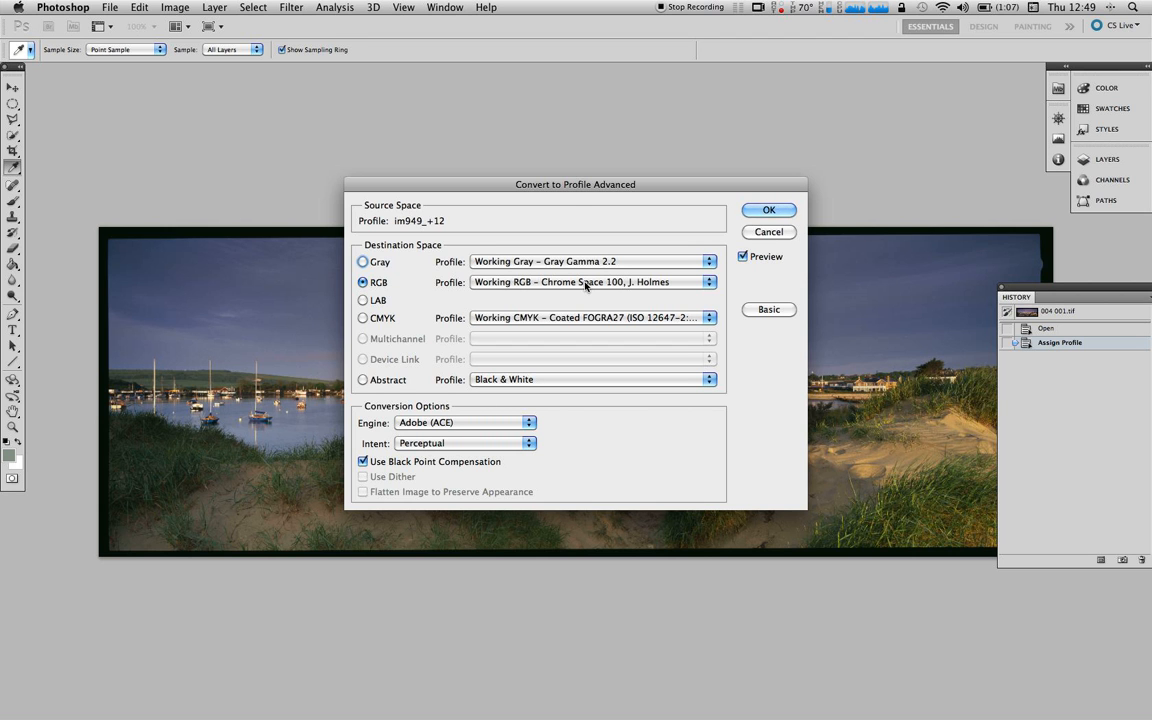
{"action": "left_click_drag", "start_coordinate": [573, 185], "coordinate": [559, 172]}
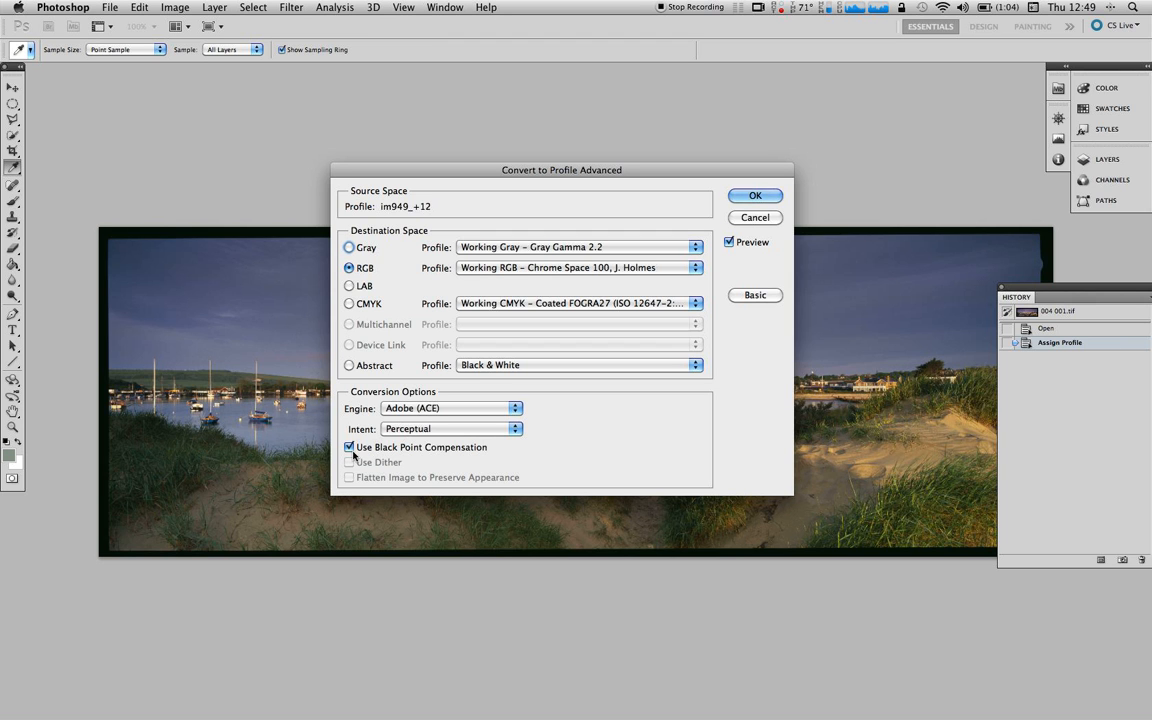
{"action": "left_click", "coordinate": [755, 195]}
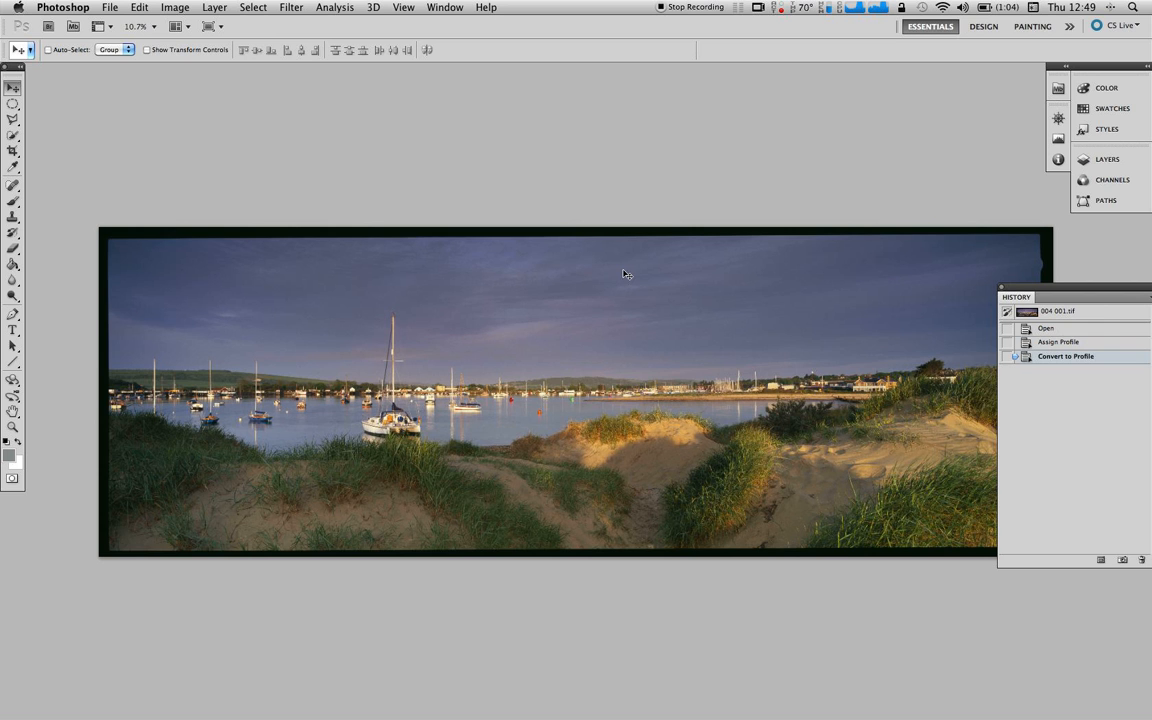
- Start a Levels adjustment on the RGB channel and set the white input level to 249 using the clipping display
{"action": "key", "text": "super+l"}
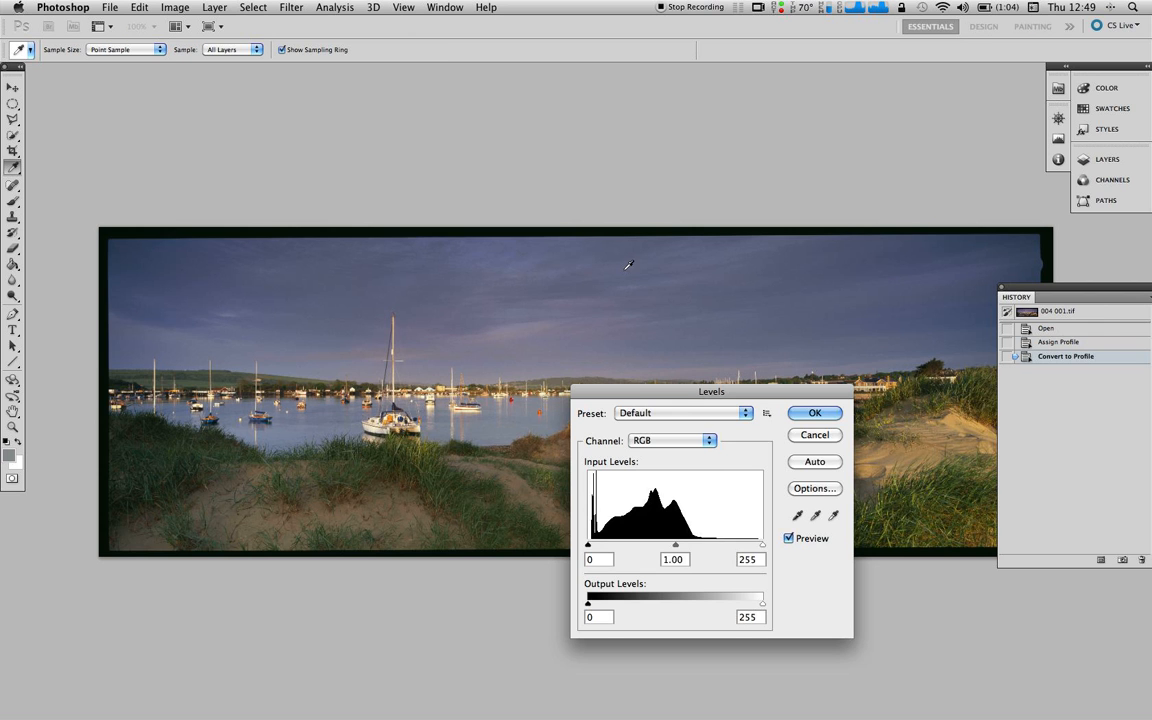
{"action": "left_click_drag", "start_coordinate": [680, 390], "coordinate": [476, 54]}
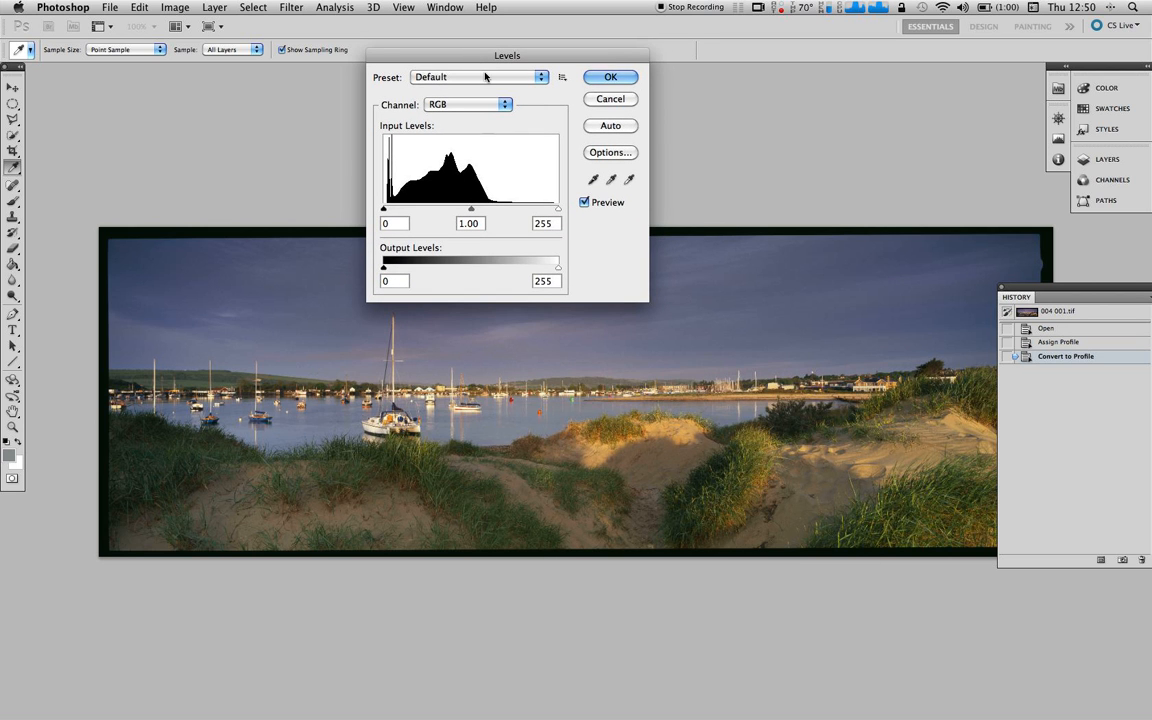
{"action": "key", "text": "alt"}
{"action": "mouse_move", "coordinate": [557, 211]}
{"action": "left_mouse_down"}
{"action": "mouse_move", "coordinate": [542, 212]}
{"action": "mouse_move", "coordinate": [553, 212]}
{"action": "left_mouse_up"}
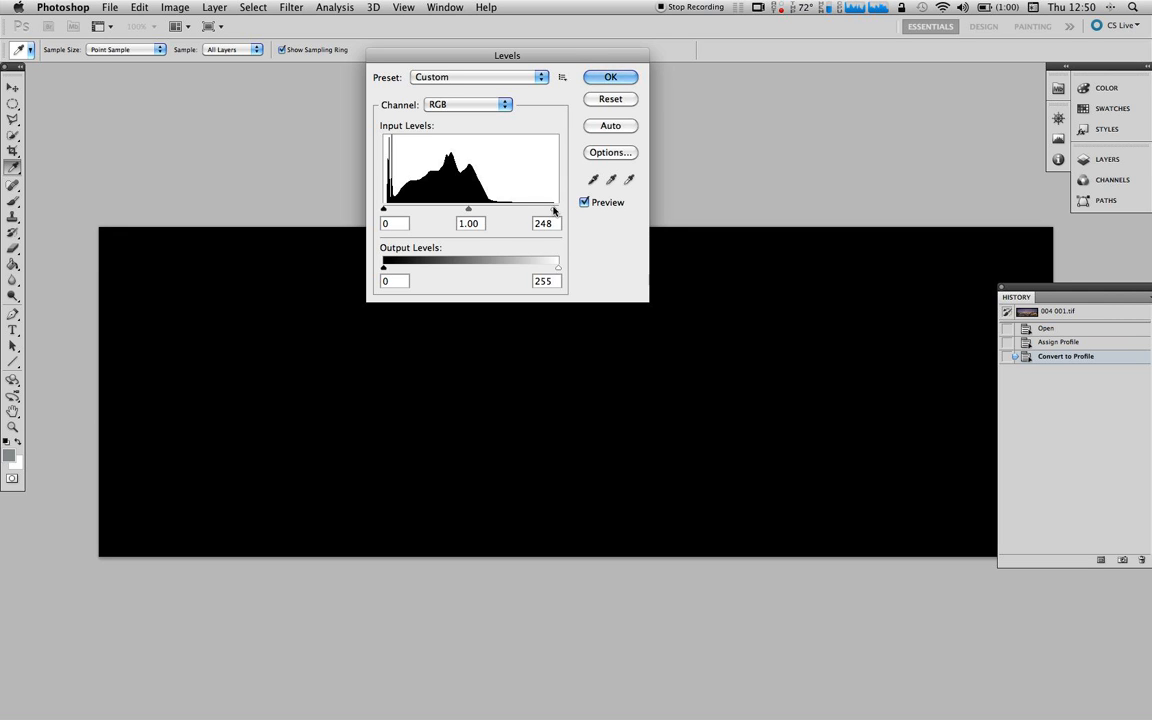
{"action": "left_click_drag", "start_coordinate": [553, 210], "coordinate": [553, 210]}
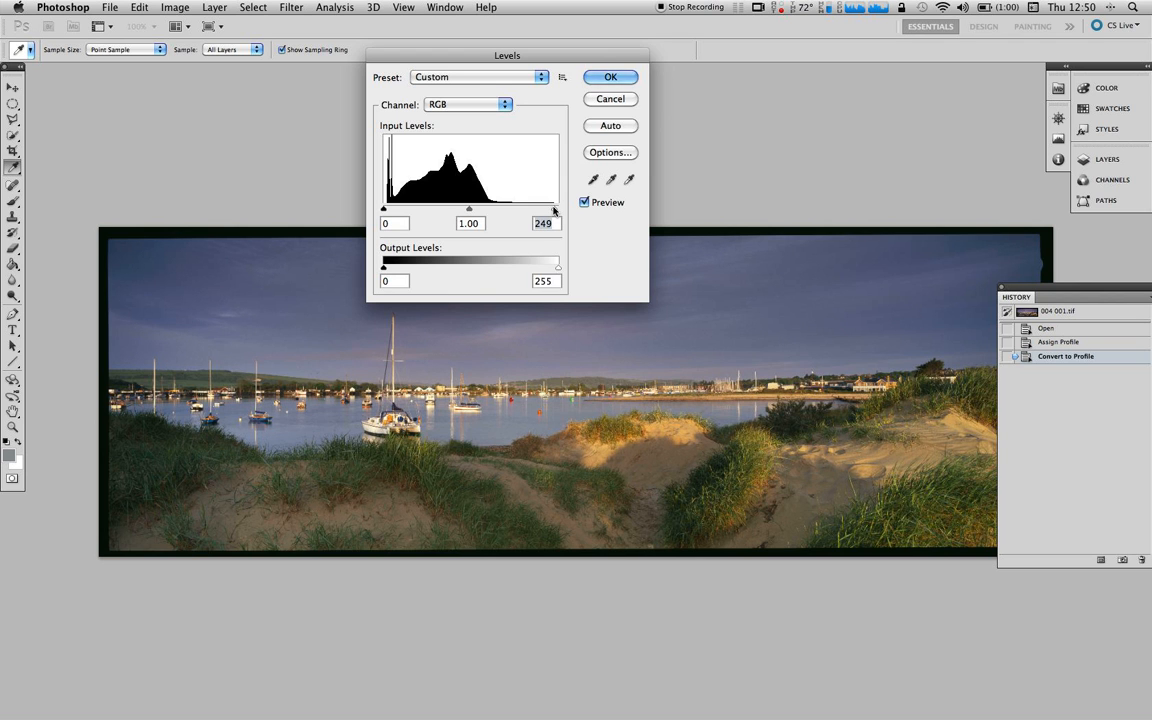
- Set the black input level to 10 while checking shadow clipping across the image
{"action": "key", "text": "alt"}
{"action": "left_click_drag", "start_coordinate": [385, 211], "coordinate": [393, 211]}
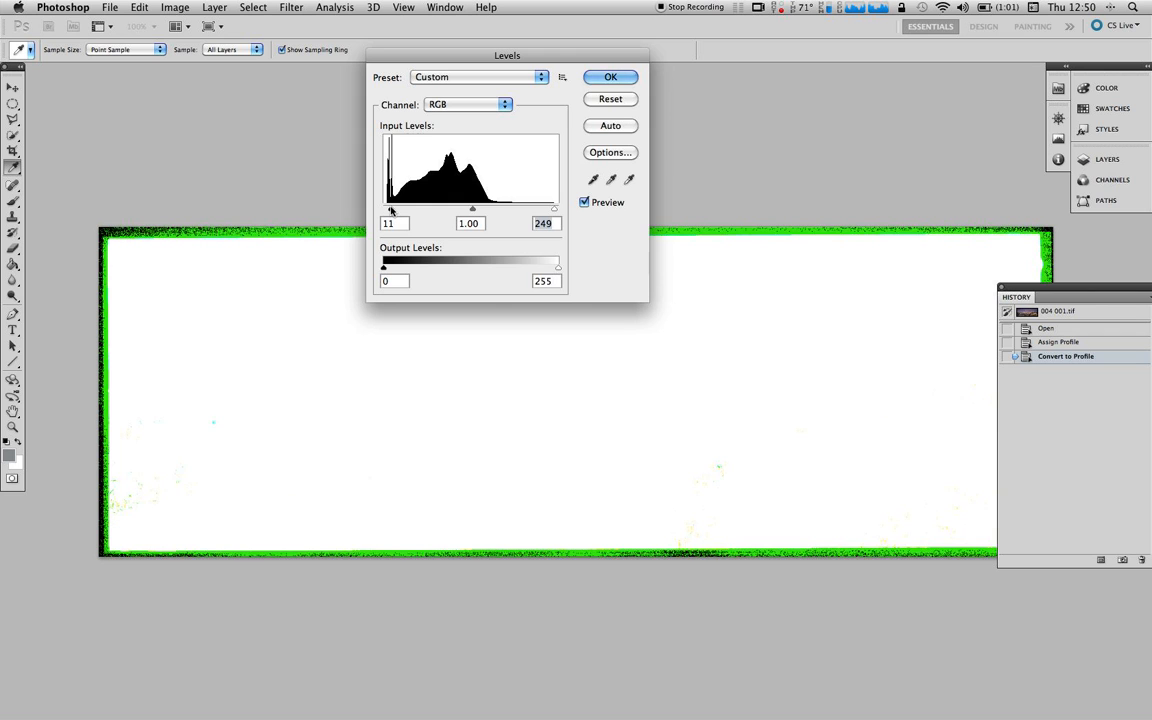
{"action": "left_click_drag", "start_coordinate": [391, 211], "coordinate": [390, 211]}
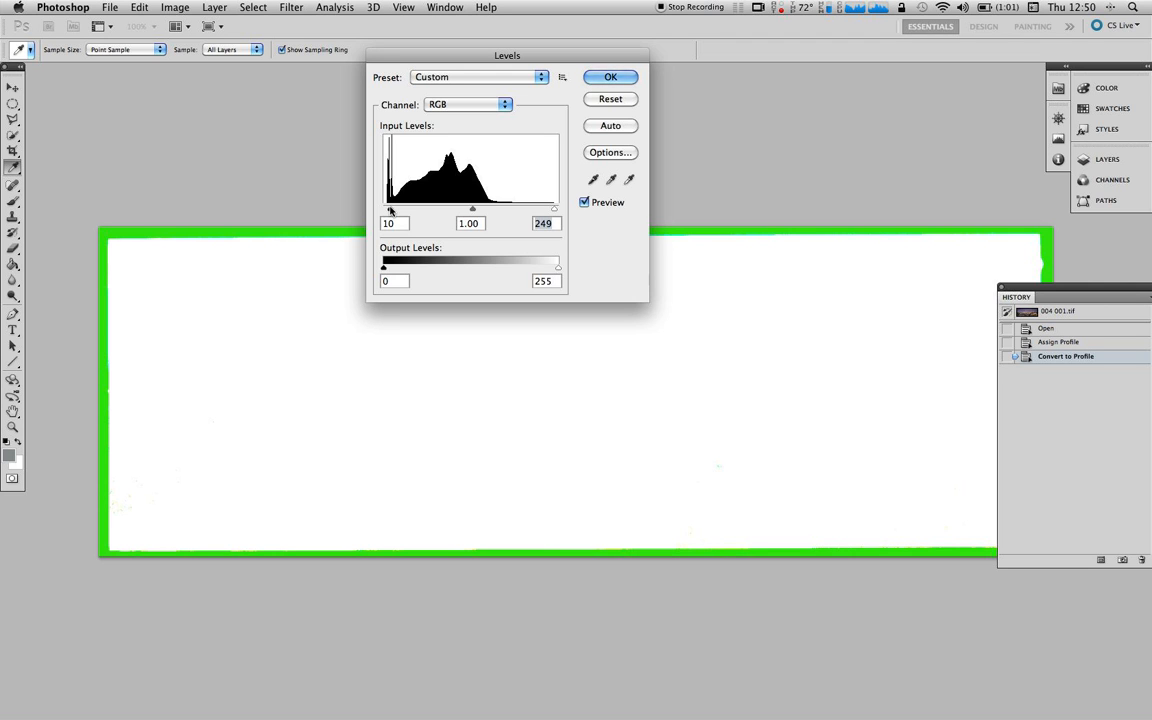
{"action": "left_click_drag", "start_coordinate": [390, 210], "coordinate": [390, 210]}
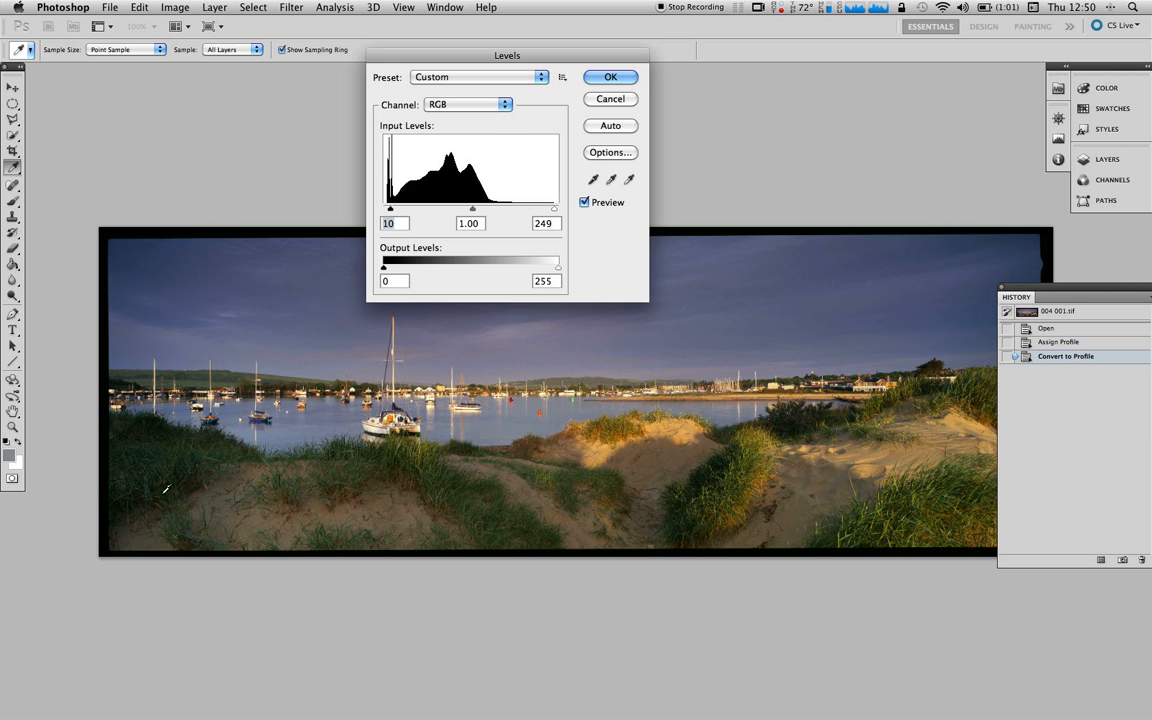
- Examine the shadow detail close up in the dark dune grass beside the image's left border
{"action": "right_click", "coordinate": [190, 437]}
{"action": "left_click", "coordinate": [202, 457]}
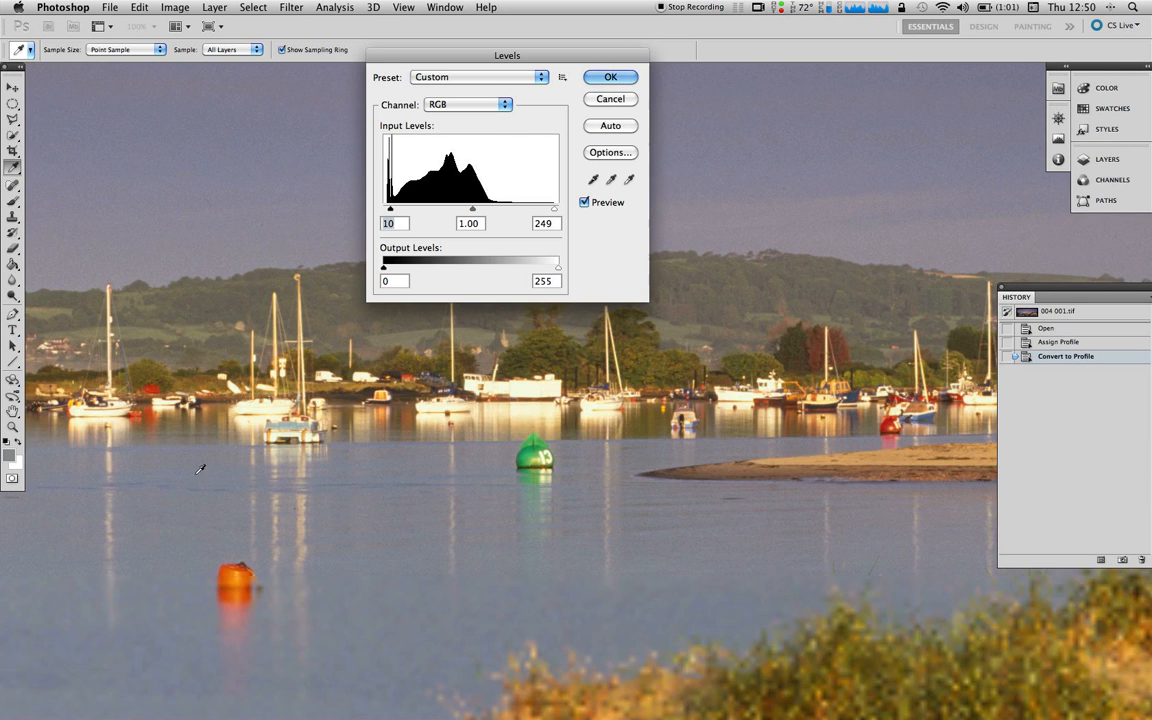
{"action": "left_click_drag", "start_coordinate": [462, 355], "coordinate": [700, 280]}
{"action": "left_click_drag", "start_coordinate": [414, 442], "coordinate": [659, 384]}
{"action": "left_click_drag", "start_coordinate": [560, 400], "coordinate": [800, 300]}
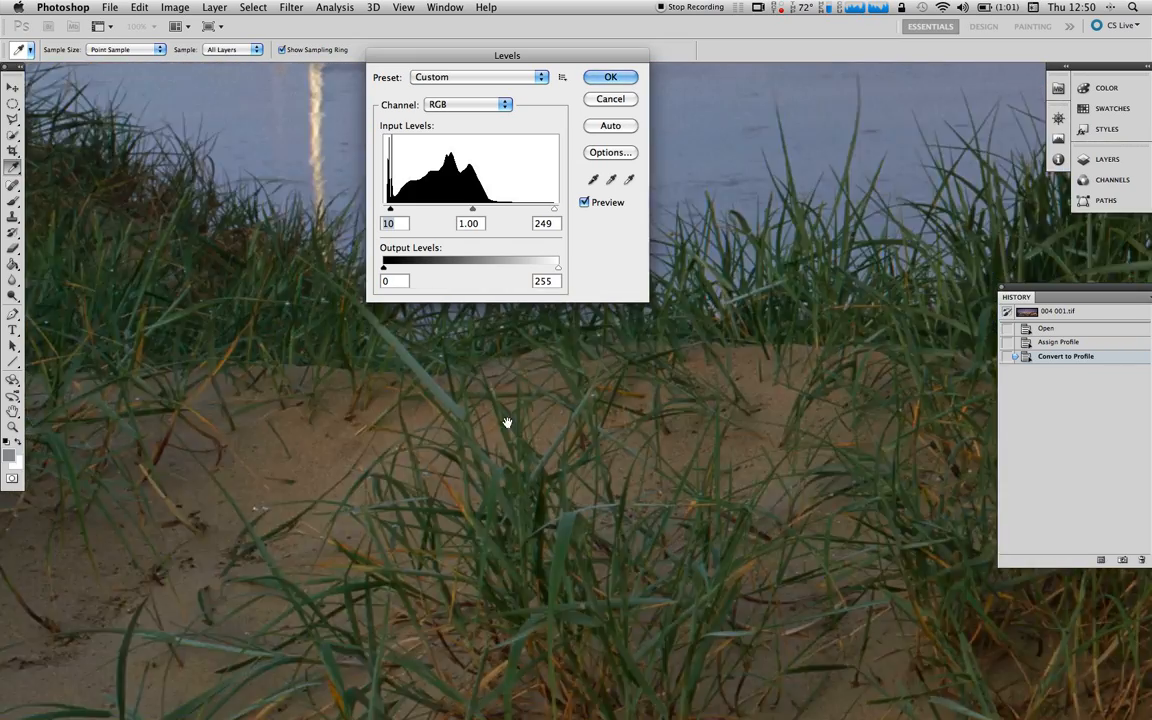
{"action": "left_click_drag", "start_coordinate": [506, 422], "coordinate": [800, 390]}
{"action": "left_click_drag", "start_coordinate": [355, 427], "coordinate": [600, 433]}
{"action": "left_click_drag", "start_coordinate": [309, 440], "coordinate": [560, 432]}
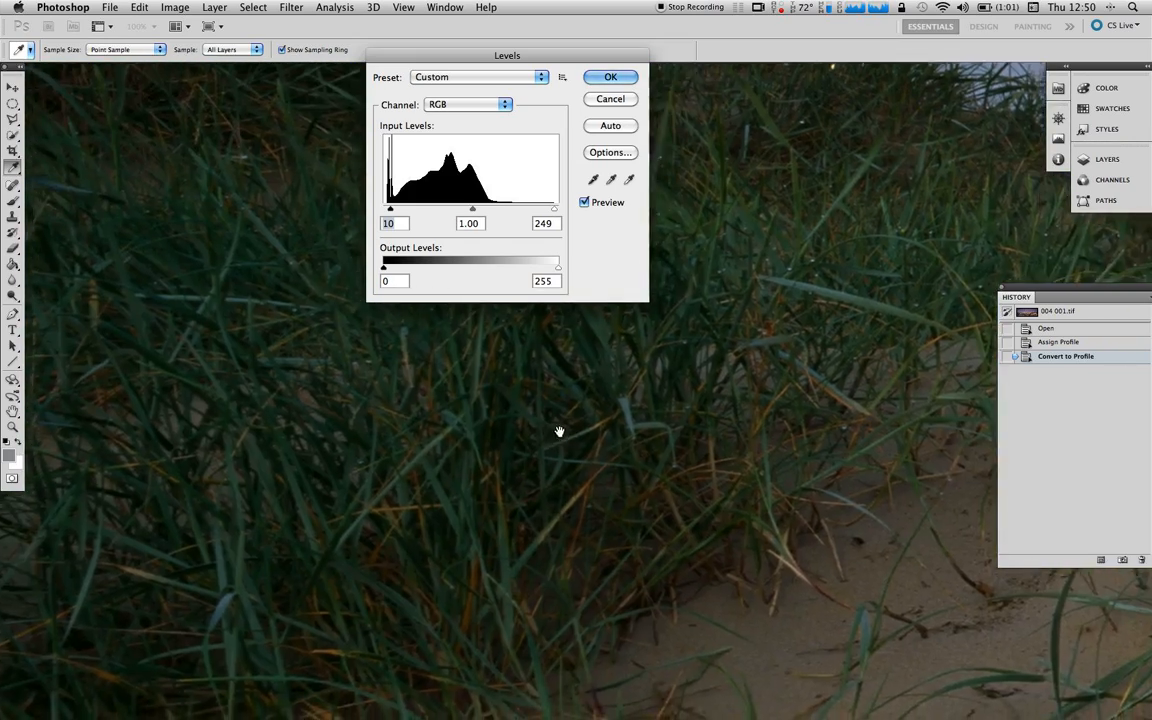
{"action": "left_click_drag", "start_coordinate": [267, 473], "coordinate": [442, 371]}
{"action": "left_click_drag", "start_coordinate": [257, 500], "coordinate": [208, 239]}
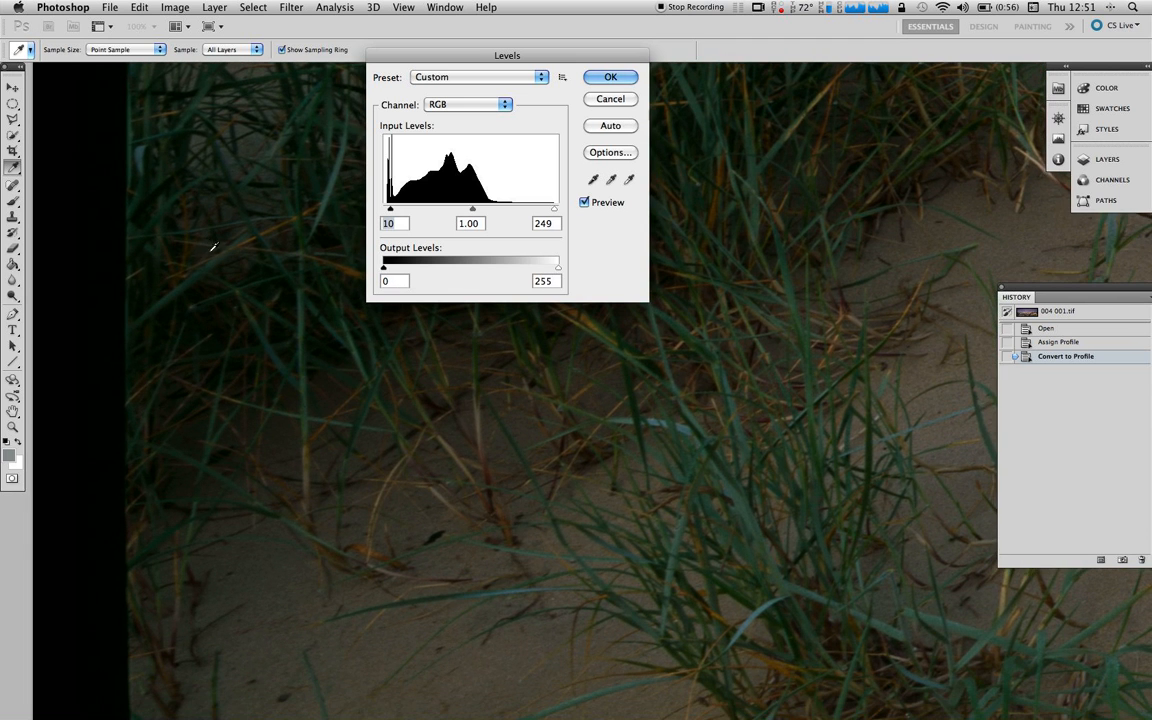
- Lower the black input level to 6, checking for clipping in the enlarged grass shadows
{"action": "left_click", "coordinate": [390, 211], "text": "alt"}
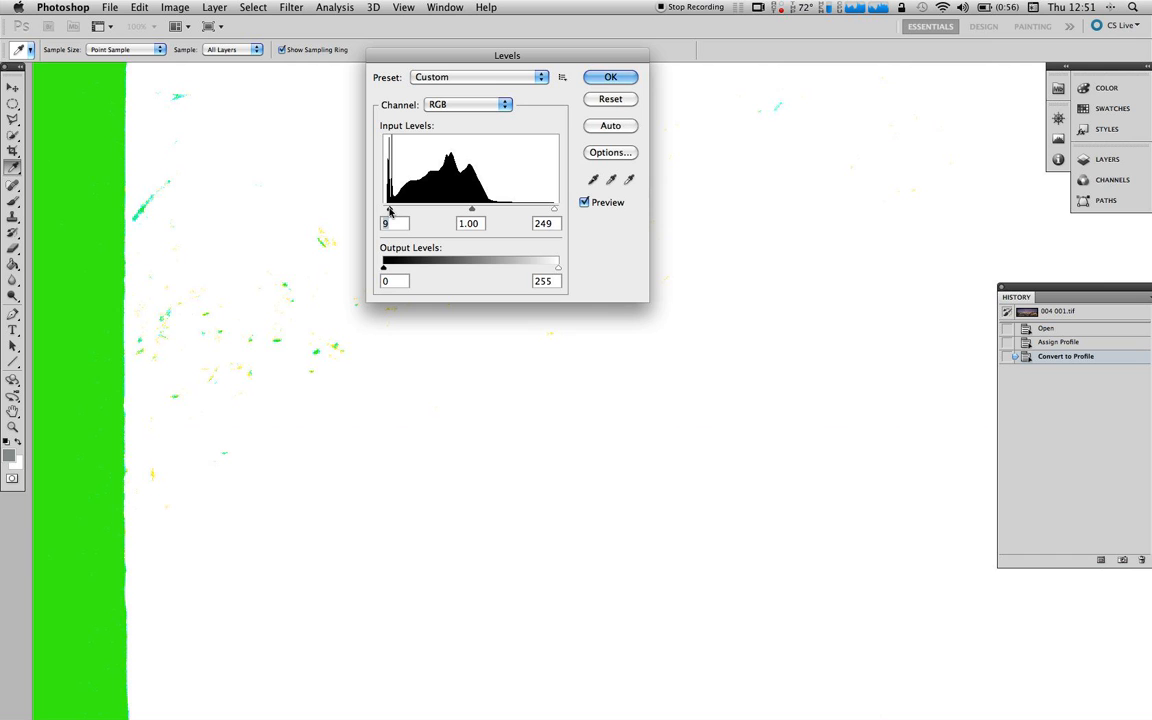
{"action": "left_click_drag", "start_coordinate": [390, 211], "coordinate": [387, 213]}
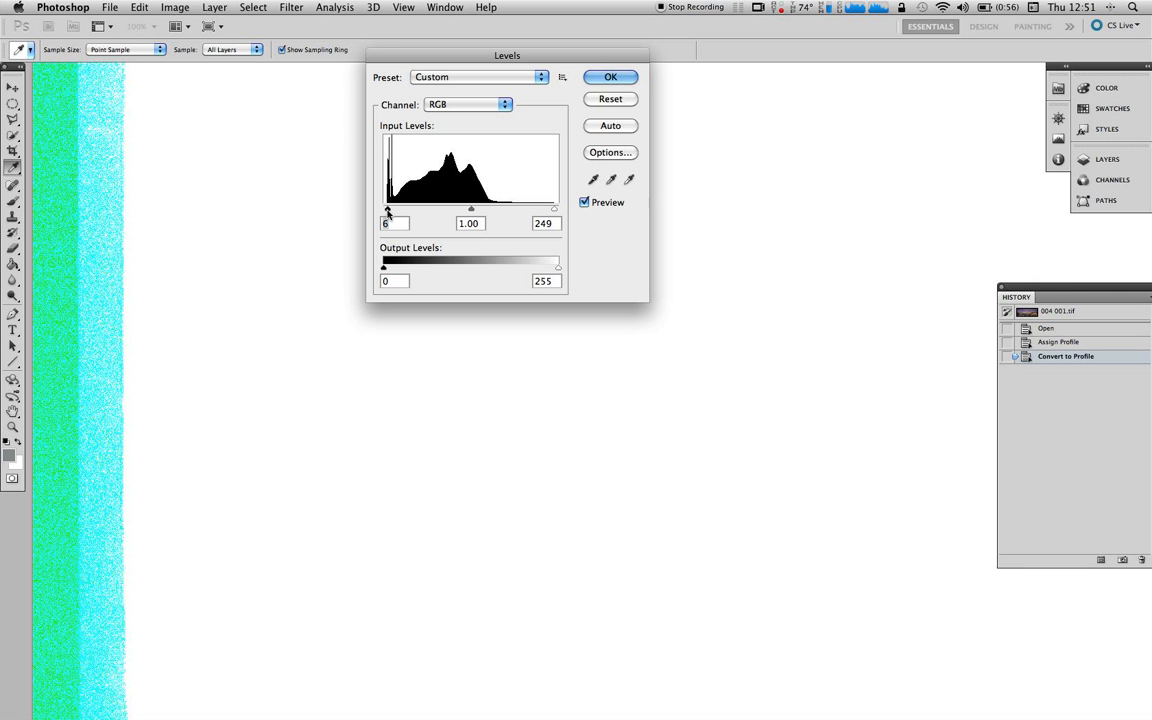
{"action": "left_click_drag", "start_coordinate": [388, 213], "coordinate": [388, 213]}
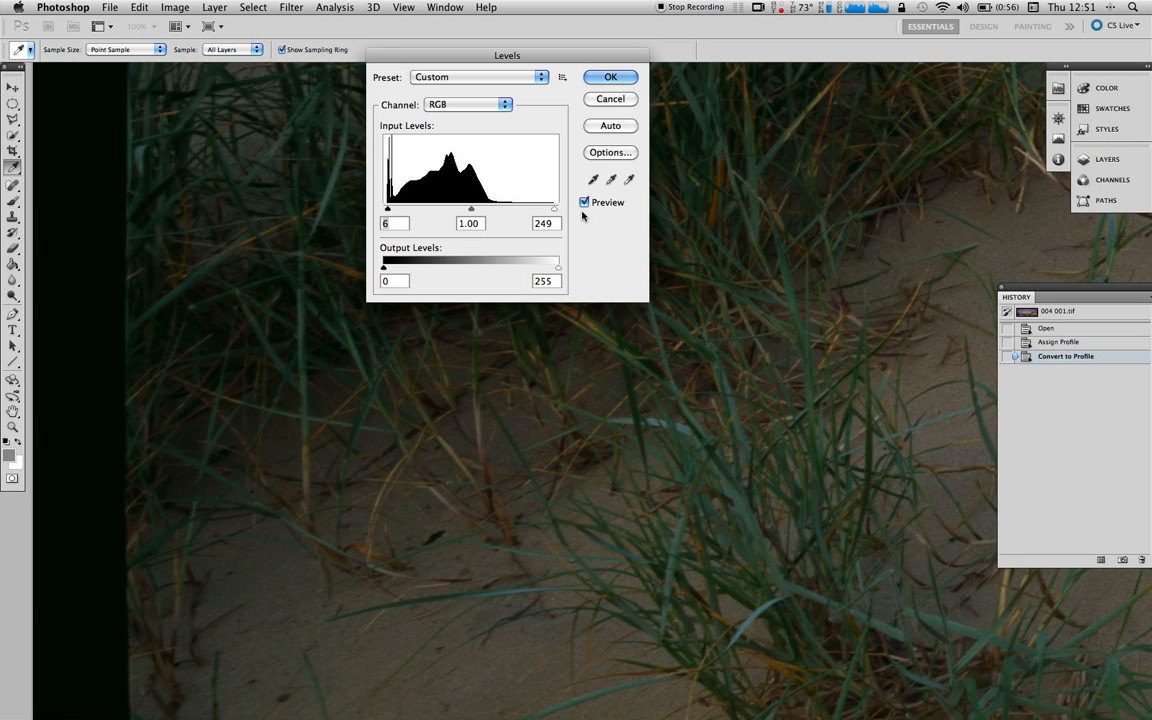
- Compare the whole image with the Levels preview on and off, set the black input level to 5, and apply the adjustment
{"action": "key", "text": "super+0"}
{"action": "left_click", "coordinate": [583, 202]}
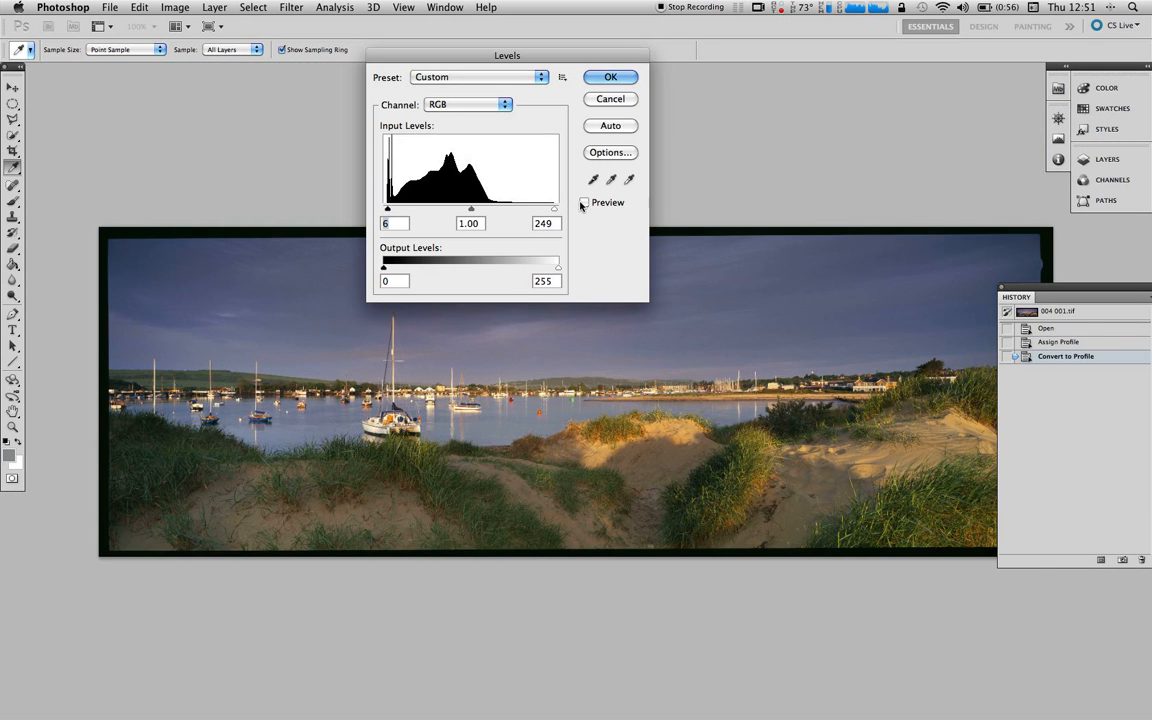
{"action": "left_click", "coordinate": [583, 203]}
{"action": "left_click", "coordinate": [583, 203]}
{"action": "left_click", "coordinate": [583, 203]}
{"action": "key", "text": "BackSpace"}
{"action": "type", "text": "5"}
{"action": "left_click", "coordinate": [611, 77]}
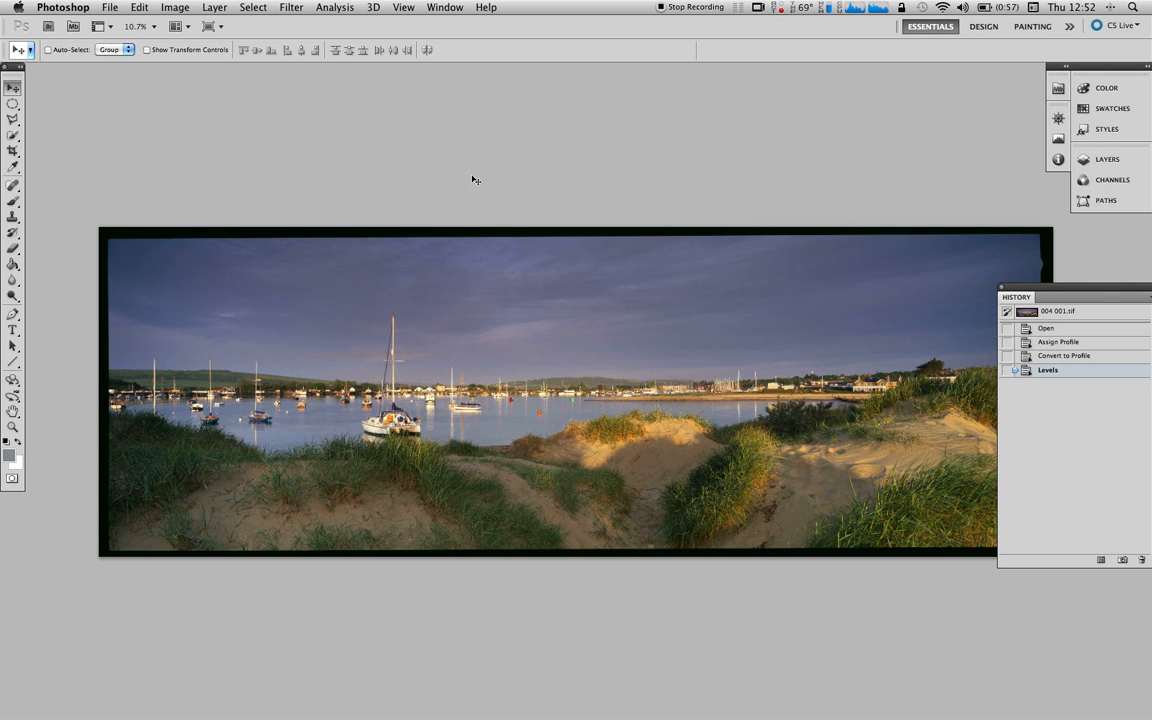
{"action": "left_click", "coordinate": [660, 11]}
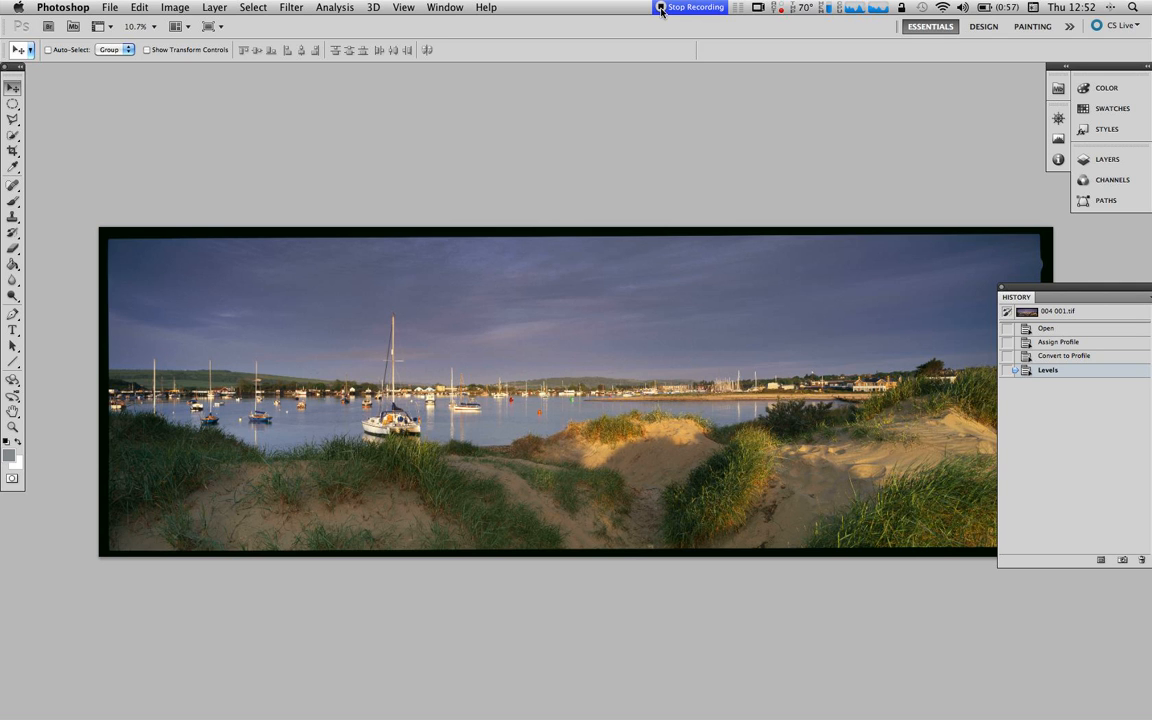